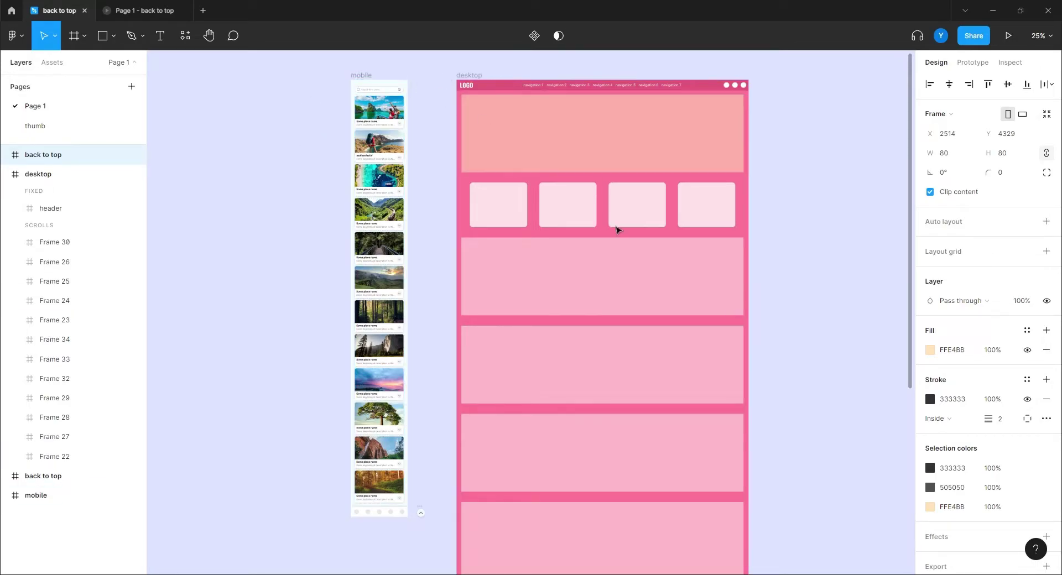
# Move the back-to-top square into the desktop footer's bottom-right corner
pyautogui.scroll(-10, 834, 425)
pyautogui.hscroll(3, 834, 425)
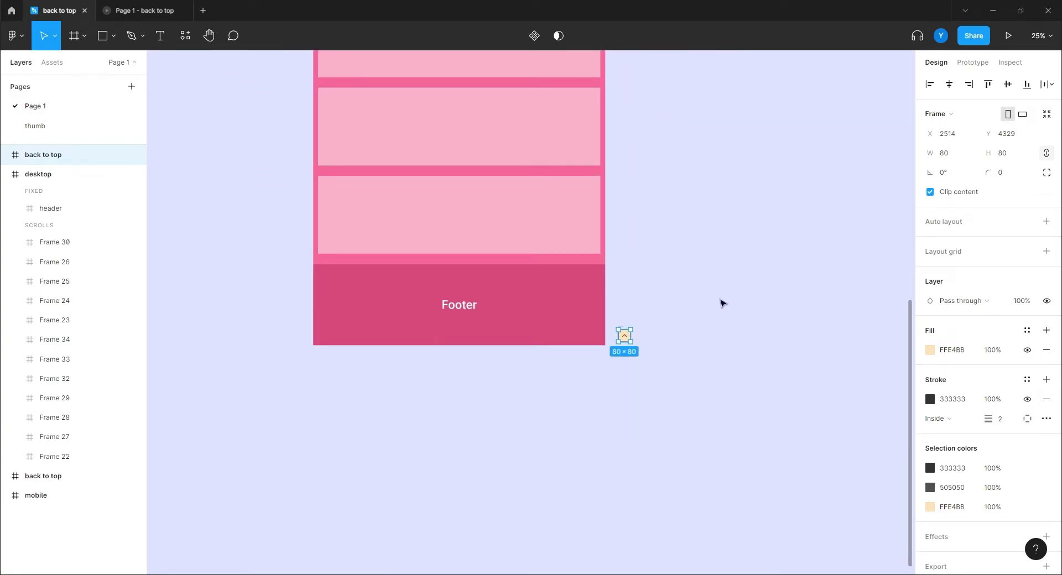
pyautogui.hotkey('shift', '0')
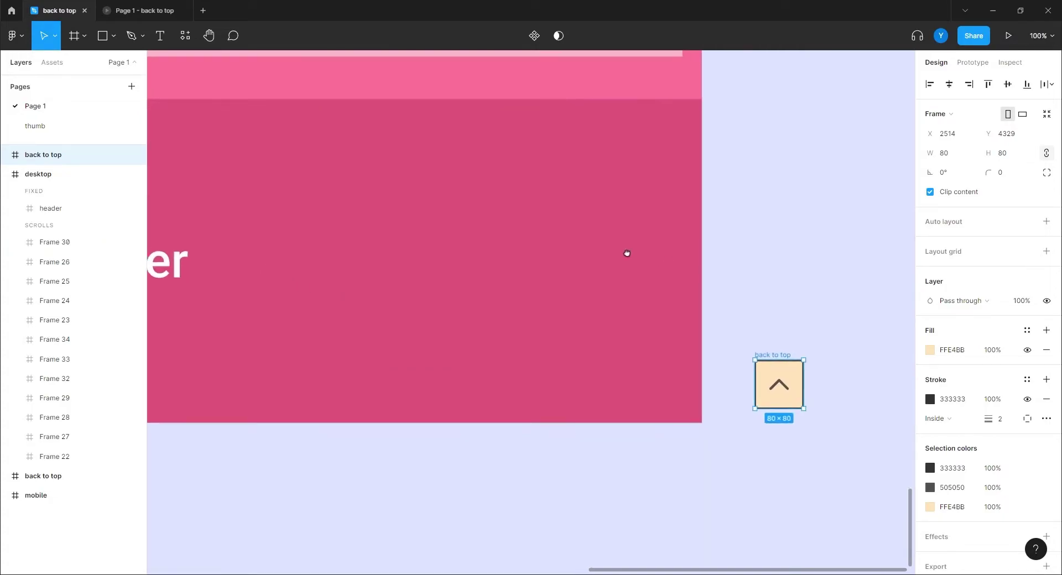
pyautogui.moveTo(628, 318); pyautogui.dragTo(503, 308)
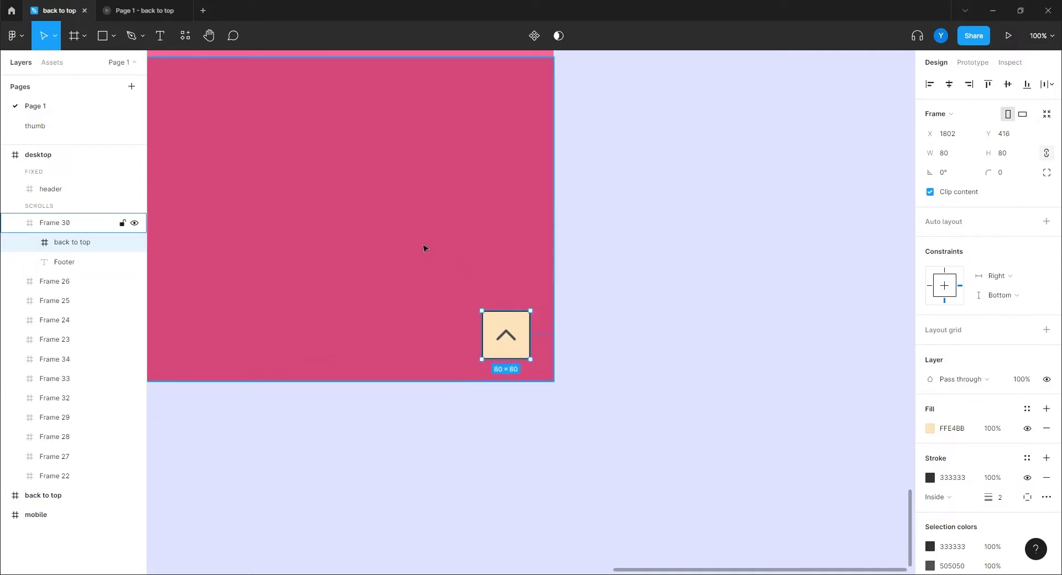
pyautogui.hscroll(-6, 424, 249)
pyautogui.scroll(1, 424, 249)
# Rename the Frame 30 layer to 'footer'
pyautogui.click(586, 253)
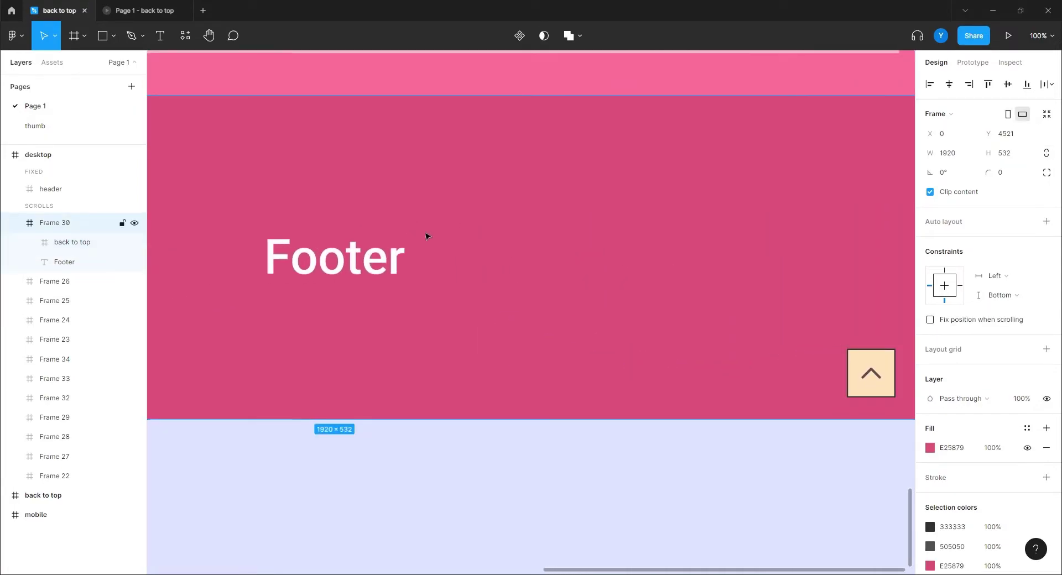
pyautogui.doubleClick(50, 223)
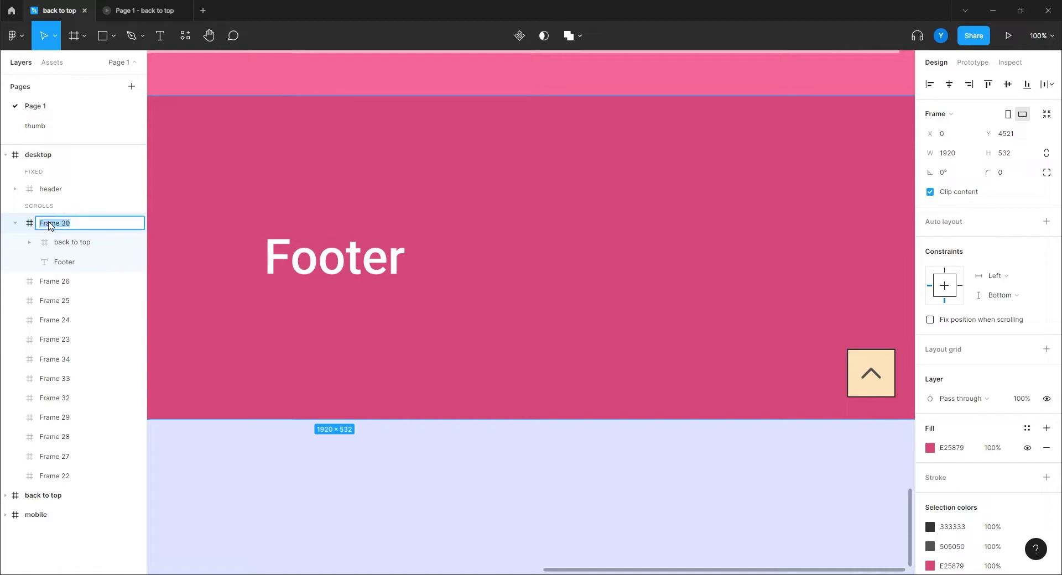
pyautogui.write('footer')
pyautogui.press('Return')
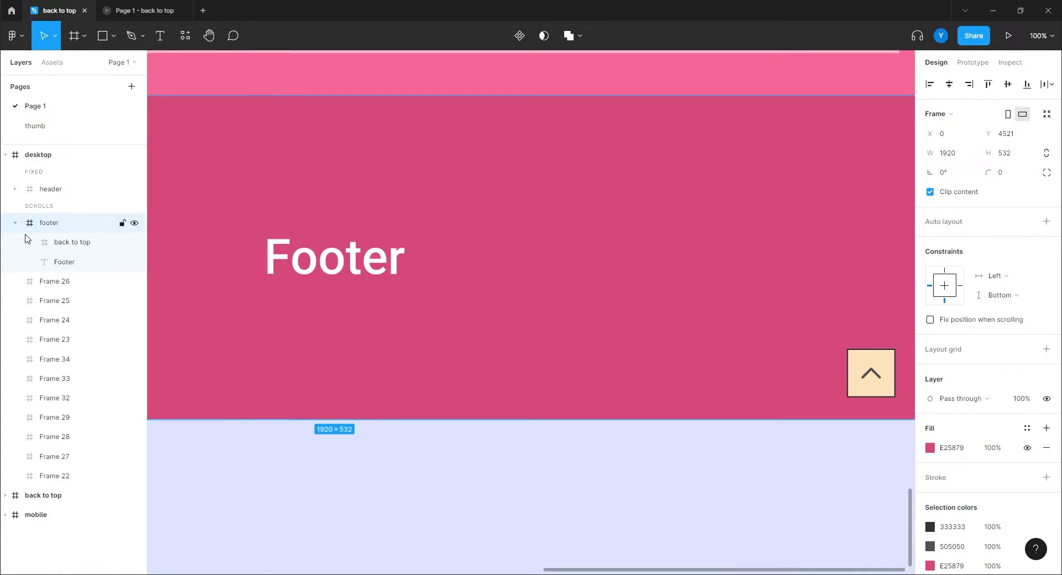
pyautogui.click(865, 365)
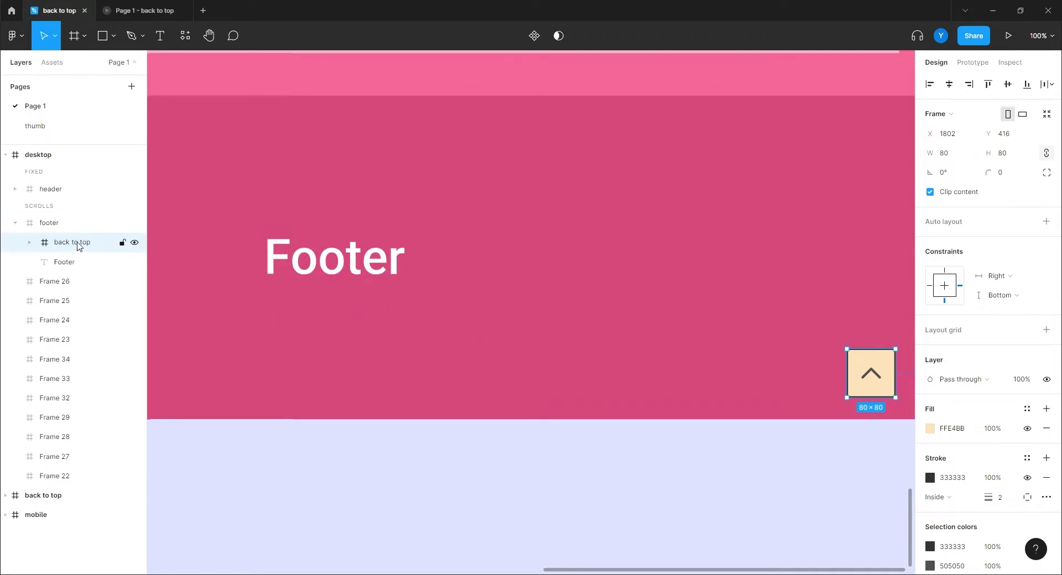
# Move the back-to-top layer out of footer to sit directly under desktop, fixed when scrolling
pyautogui.moveTo(70, 244); pyautogui.dragTo(41, 219)
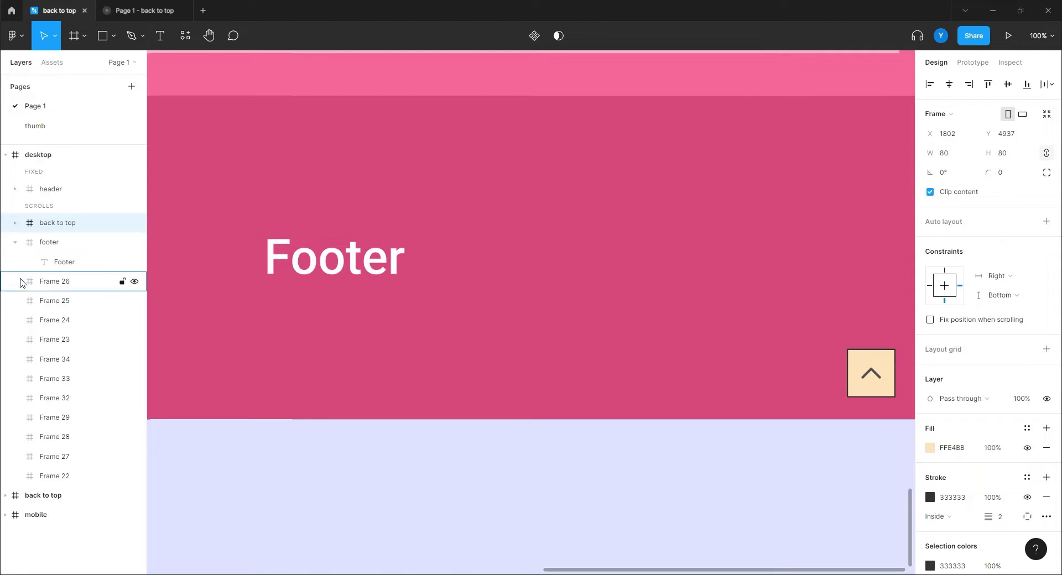
pyautogui.click(15, 243)
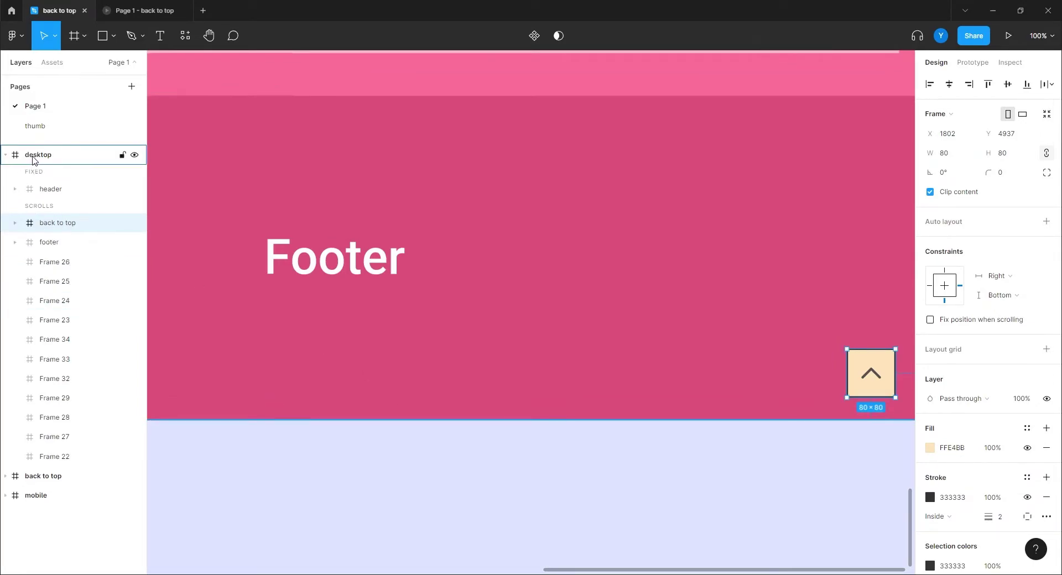
pyautogui.scroll(-5, 572, 455)
pyautogui.scroll(3, 614, 351)
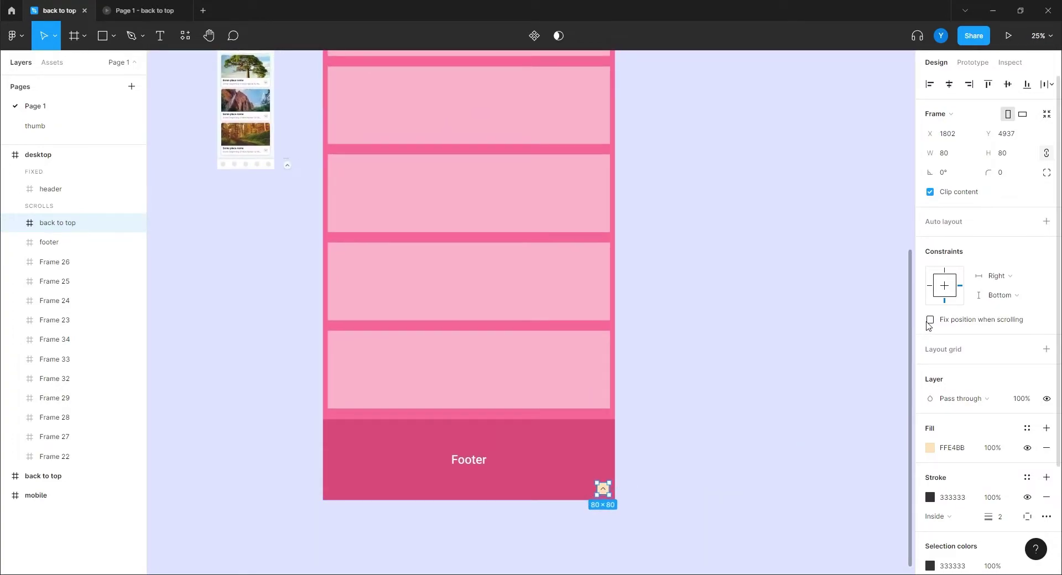
pyautogui.click(929, 320)
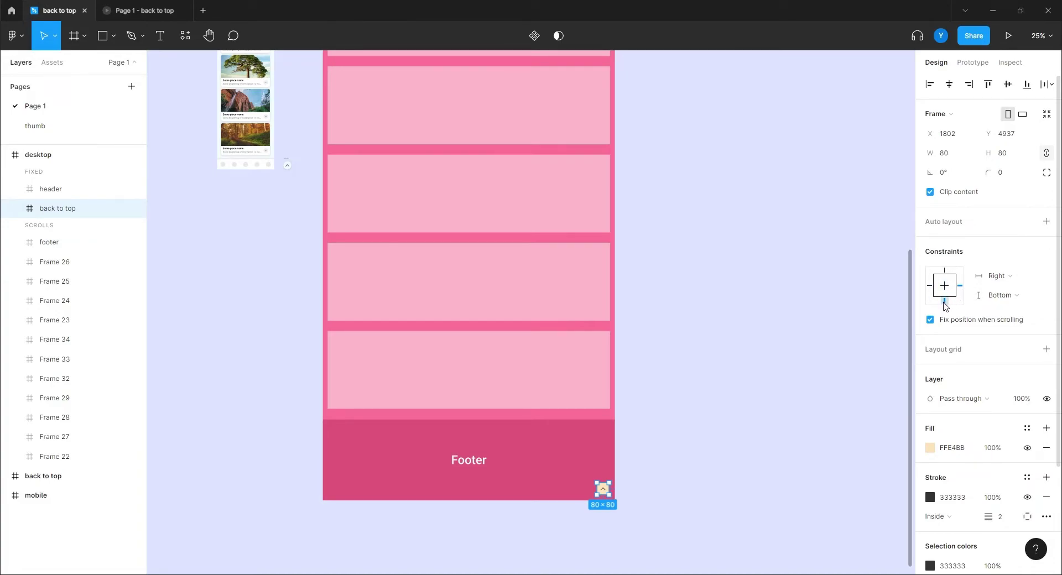
pyautogui.moveTo(708, 515); pyautogui.dragTo(680, 357)
pyautogui.scroll(5, 697, 380)
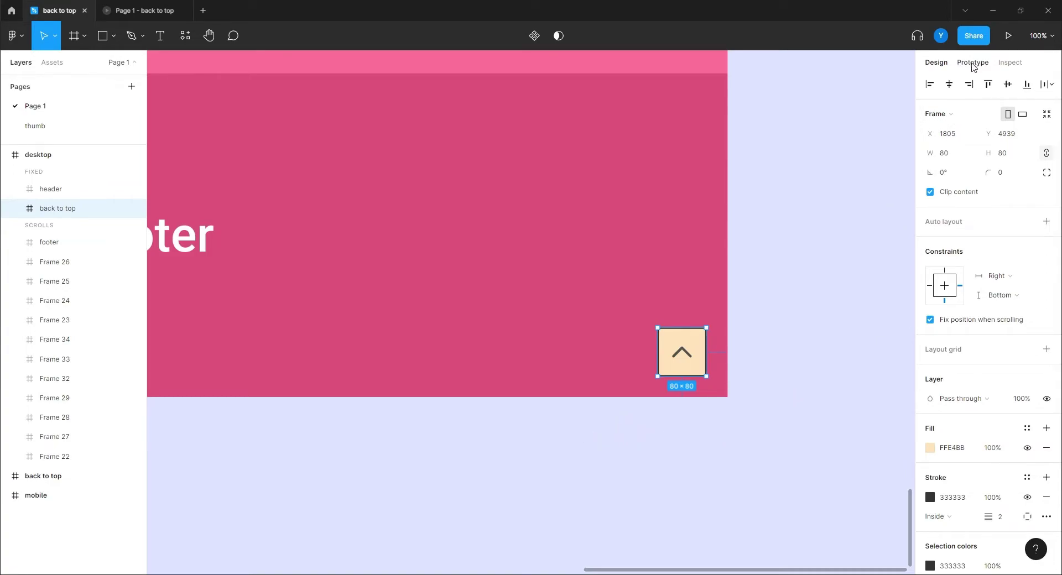
# Connect the back-to-top button on click to scroll to the header
pyautogui.click(973, 63)
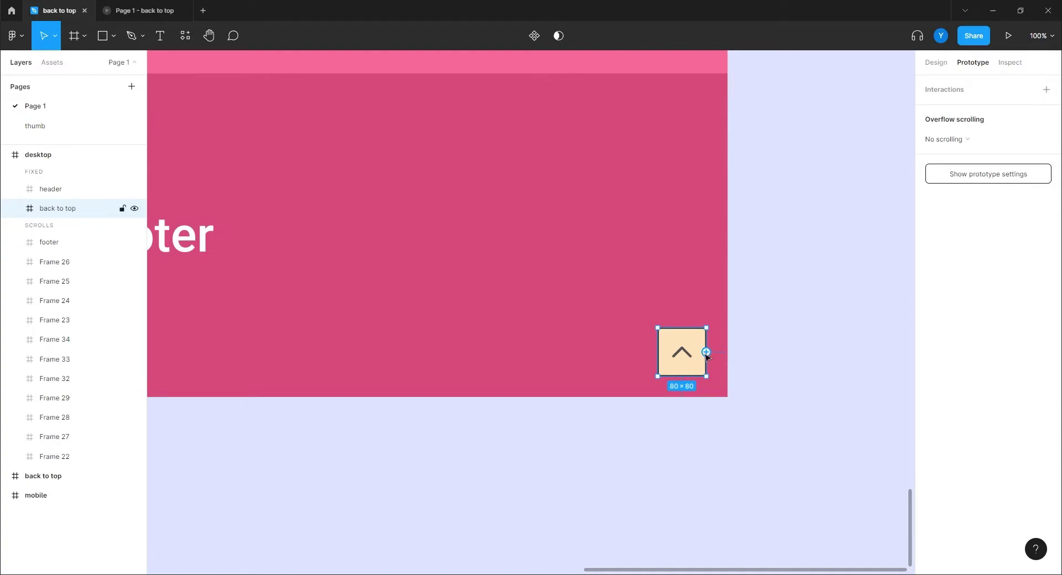
pyautogui.moveTo(705, 352); pyautogui.dragTo(486, 130)
pyautogui.keyDown('ctrl'); pyautogui.scroll(-8, 790, 52); pyautogui.keyUp('ctrl')
pyautogui.keyDown('ctrl'); pyautogui.scroll(3, 547, 128); pyautogui.keyUp('ctrl')
pyautogui.scroll(5, 625, 233)
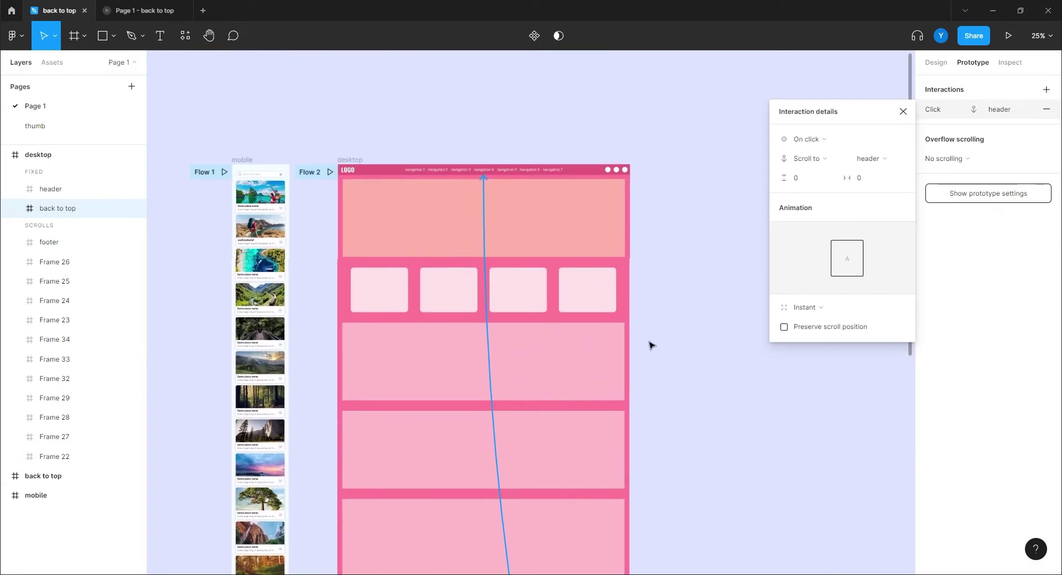
pyautogui.keyDown('ctrl'); pyautogui.scroll(3, 650, 345); pyautogui.keyUp('ctrl')
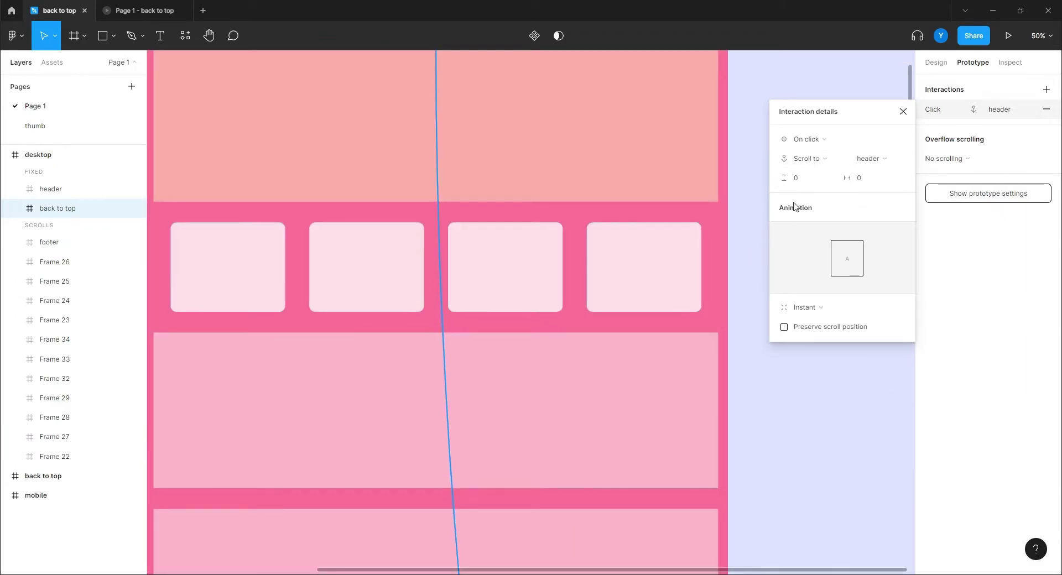
# Animate the scroll with Ease out over 600ms
pyautogui.click(818, 311)
pyautogui.click(819, 322)
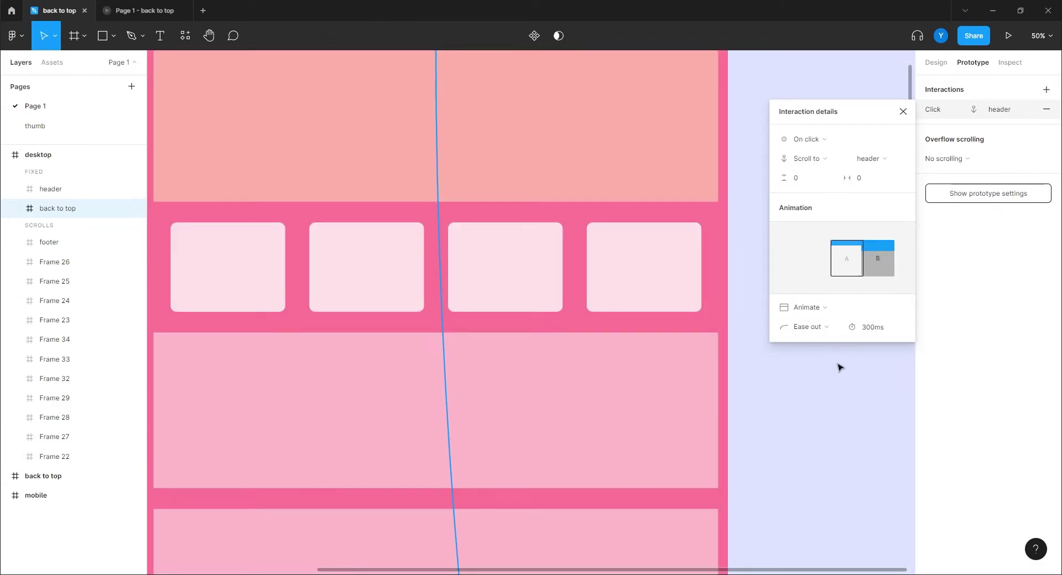
pyautogui.click(869, 329)
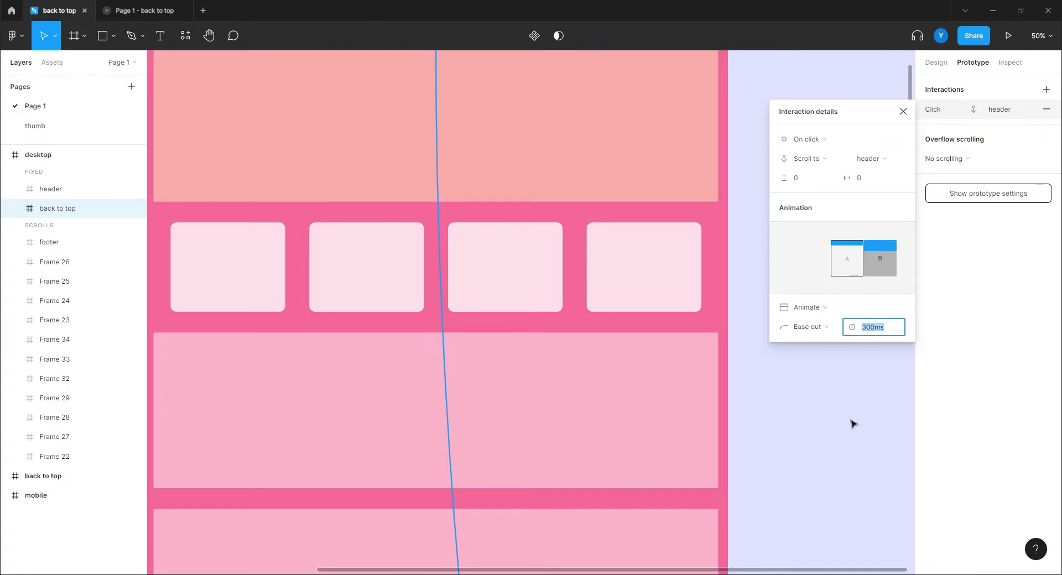
pyautogui.write('600')
pyautogui.press('Return')
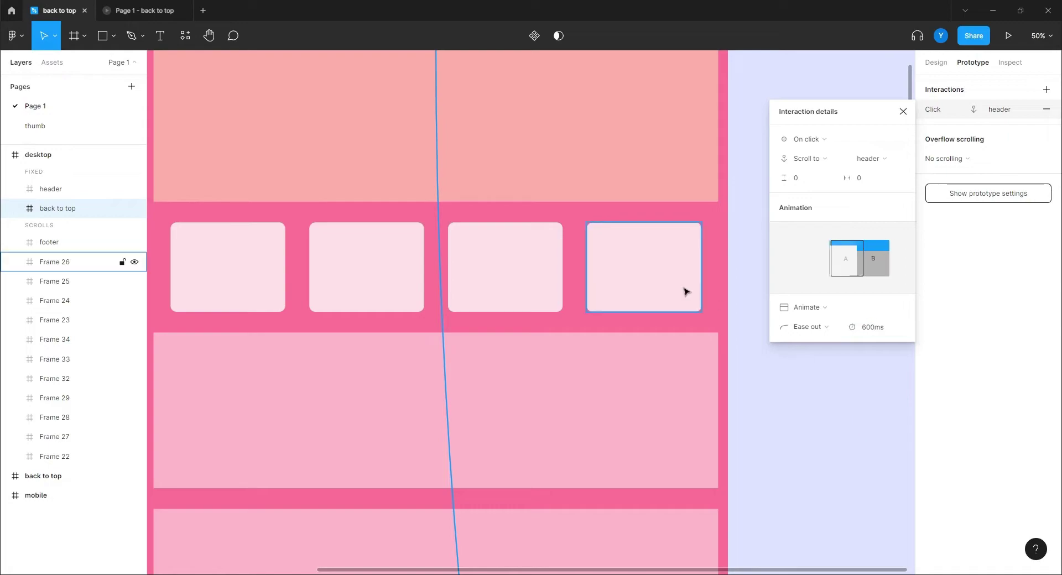
# Preview the desktop prototype, scroll down, and confirm the back-to-top button returns to the header
pyautogui.click(141, 10)
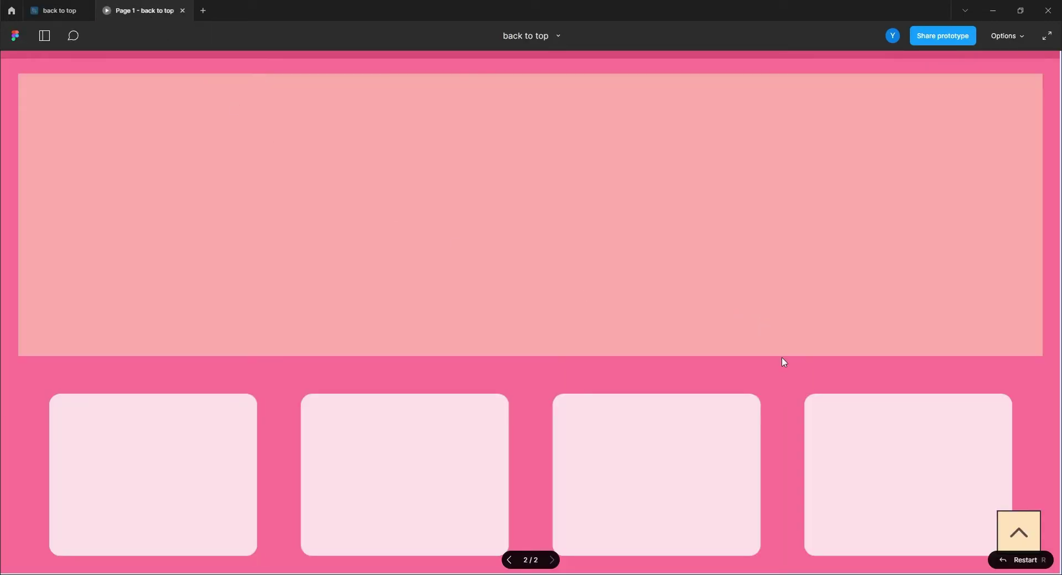
pyautogui.scroll(-10, 604, 507)
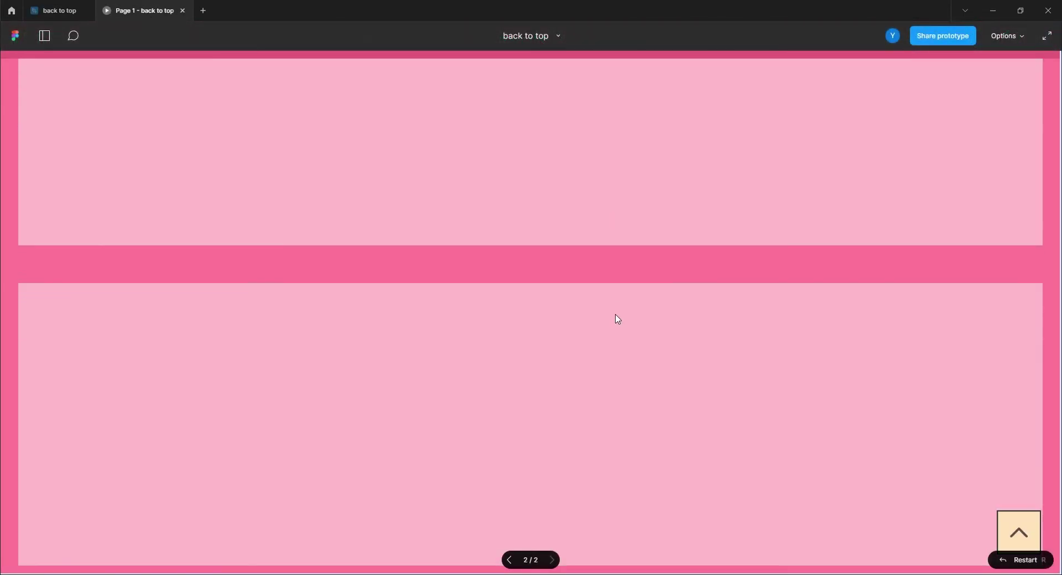
pyautogui.hotkey('ctrl', '\\')
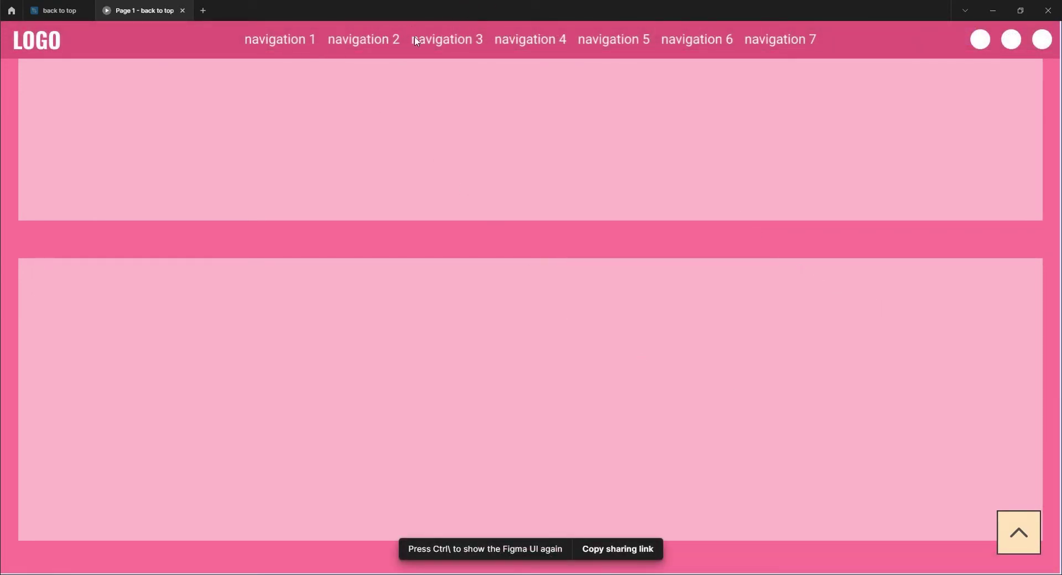
pyautogui.scroll(2, 825, 232)
pyautogui.scroll(-6, 817, 346)
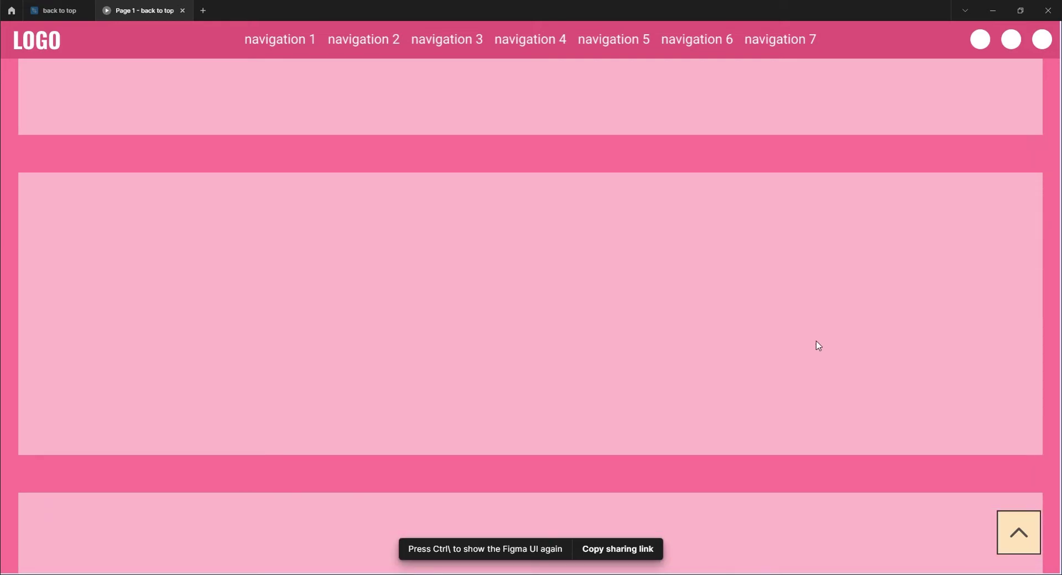
pyautogui.click(1016, 530)
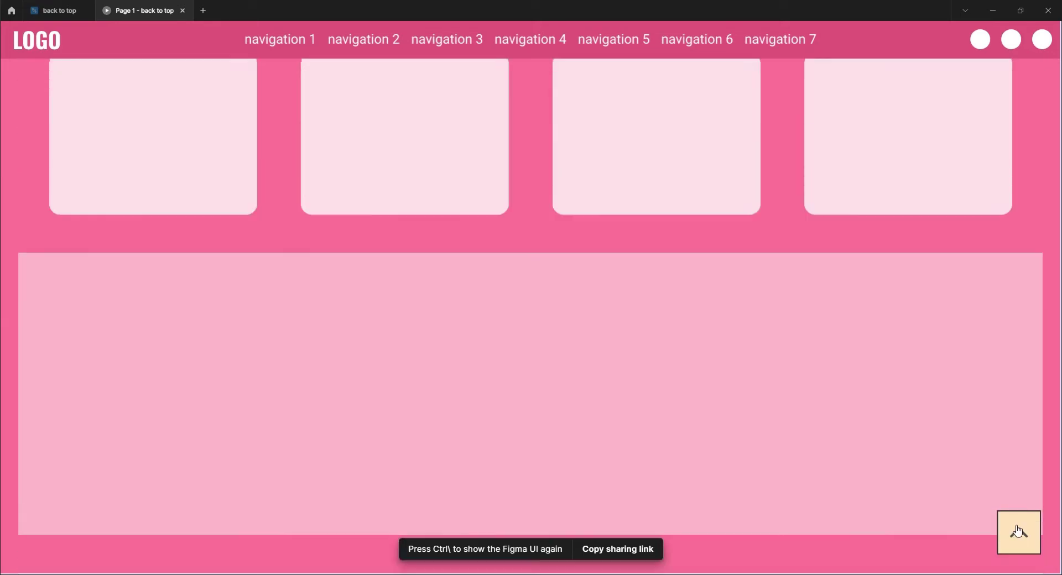
pyautogui.scroll(-8, 426, 274)
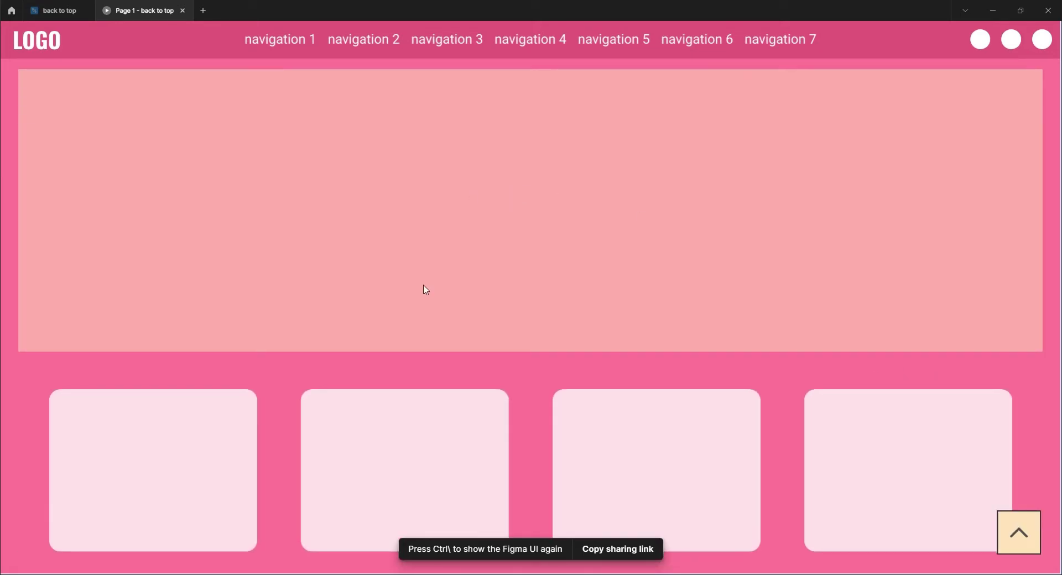
pyautogui.scroll(-3, 432, 213)
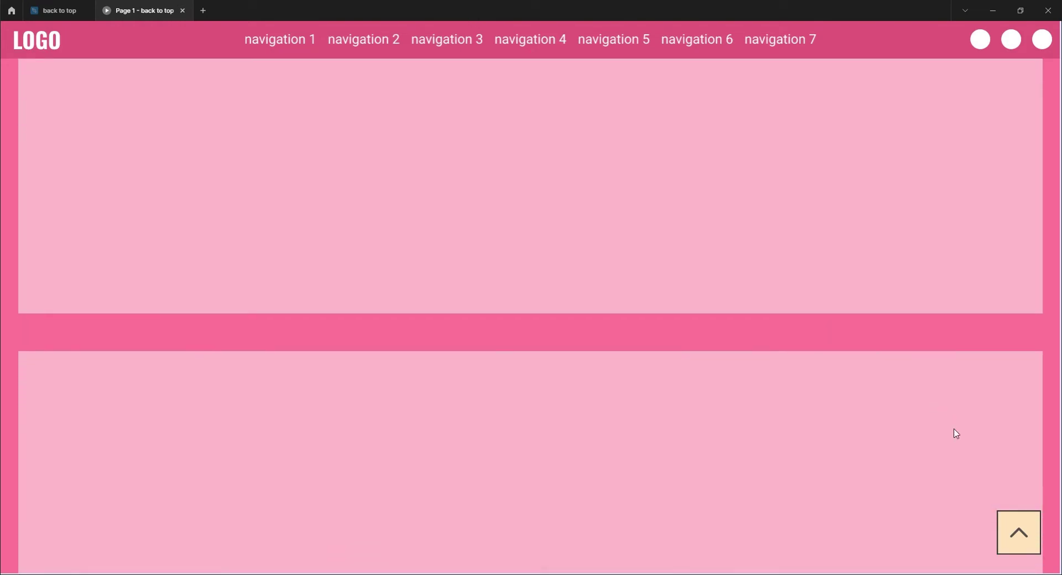
pyautogui.click(1010, 533)
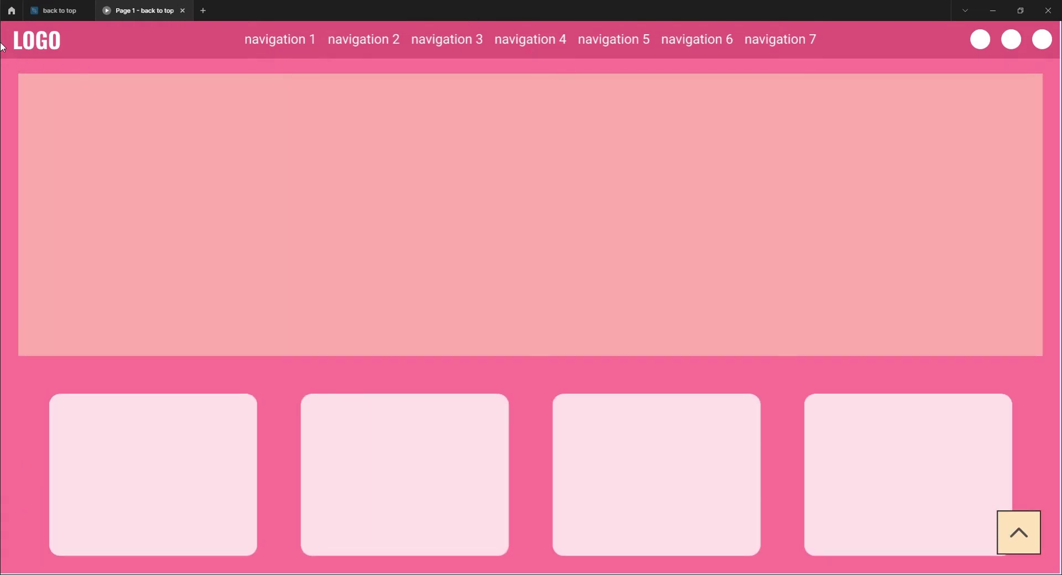
pyautogui.click(47, 13)
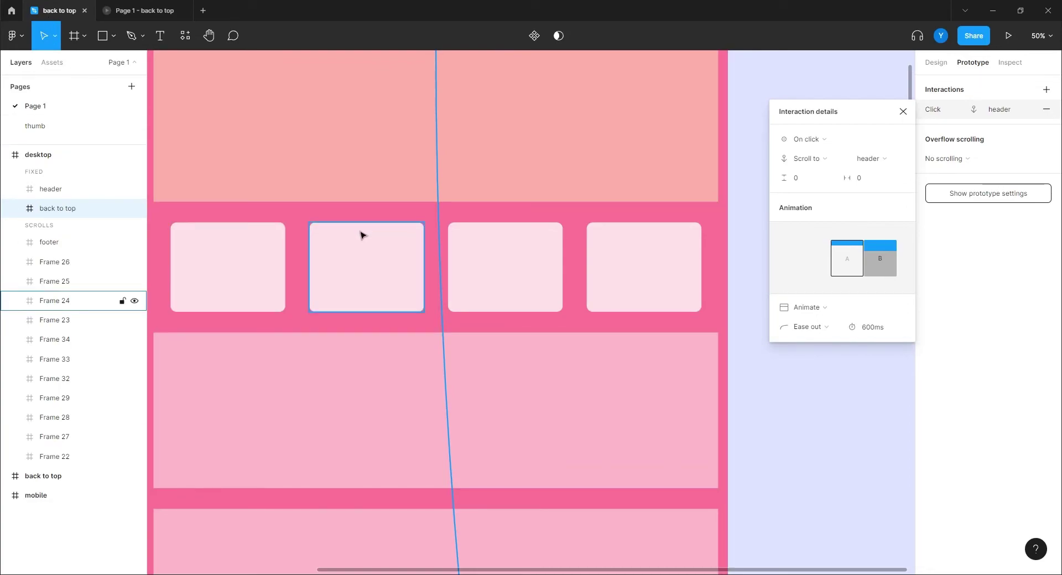
# Drag the standalone back-to-top button over the mobile frame's last card
pyautogui.hotkey('shift', '1')
pyautogui.click(293, 335)
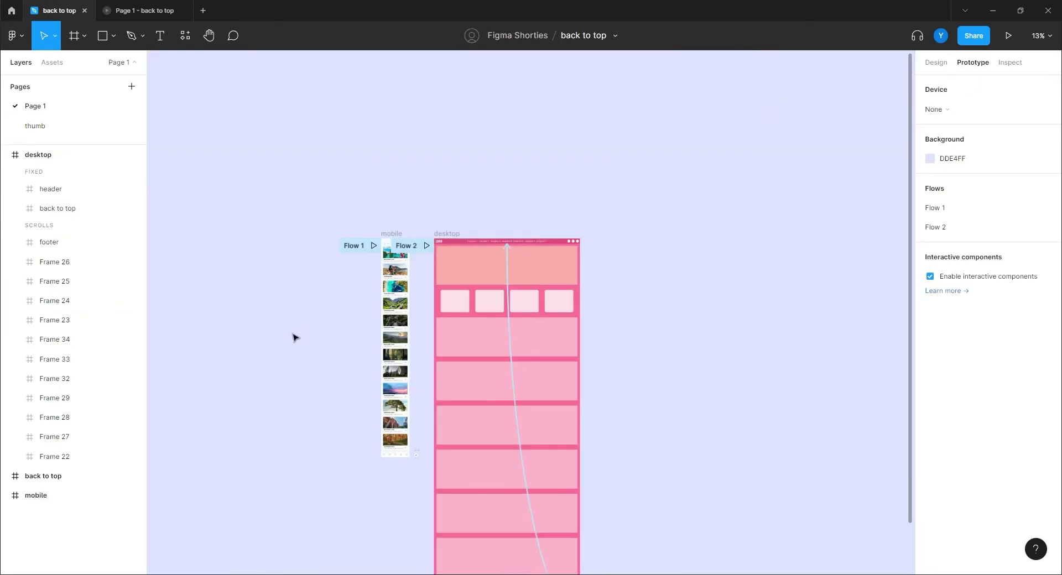
pyautogui.scroll(5, 434, 263)
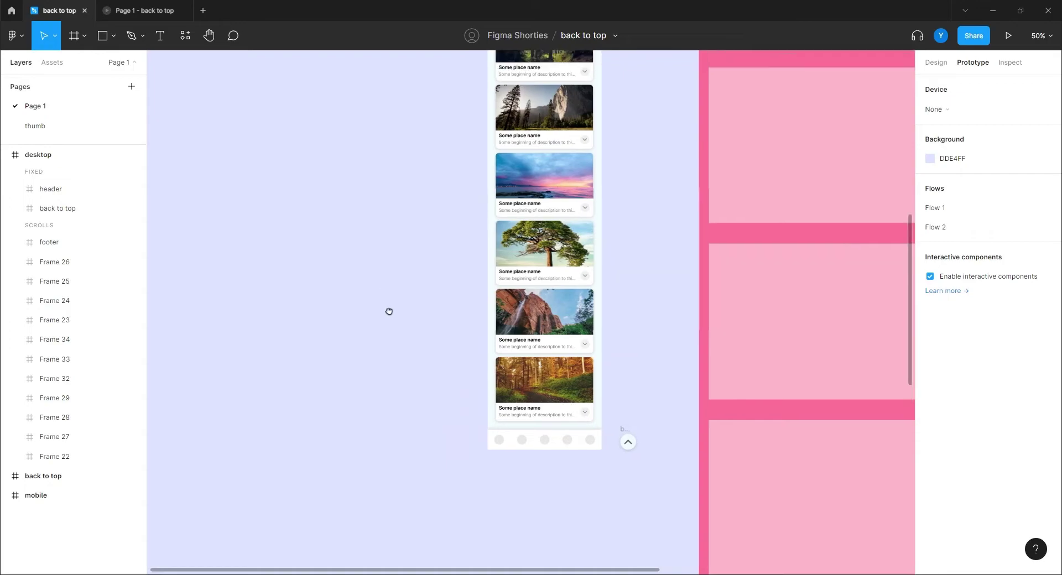
pyautogui.scroll(3, 388, 311)
pyautogui.click(690, 406)
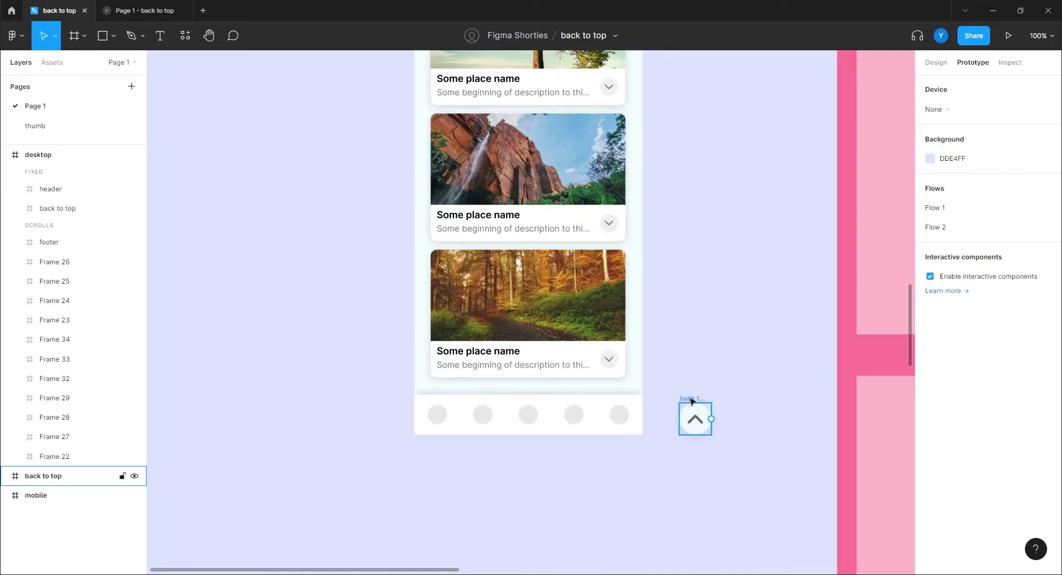
pyautogui.click(692, 401)
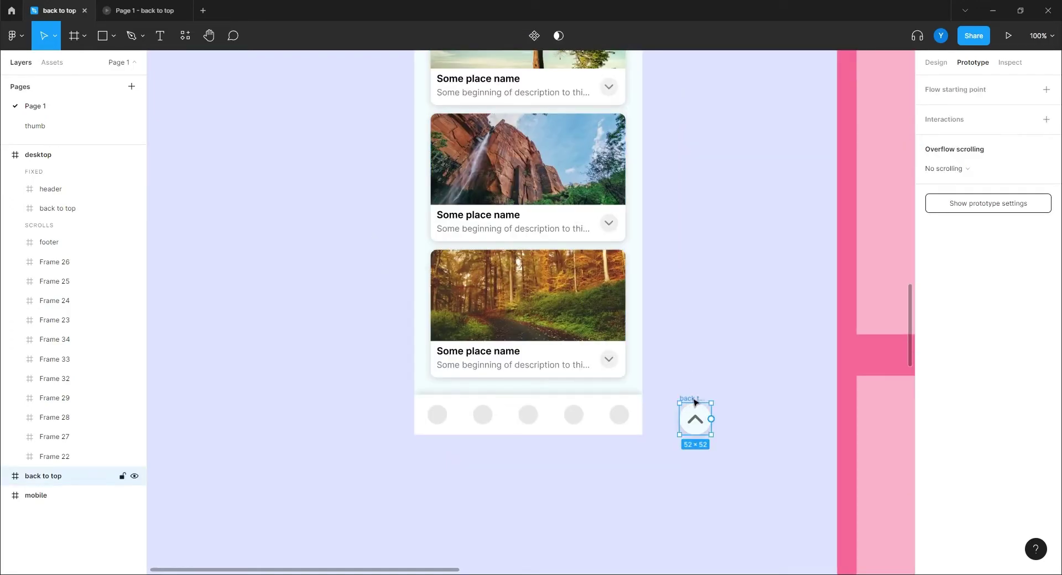
pyautogui.moveTo(695, 402); pyautogui.dragTo(614, 348)
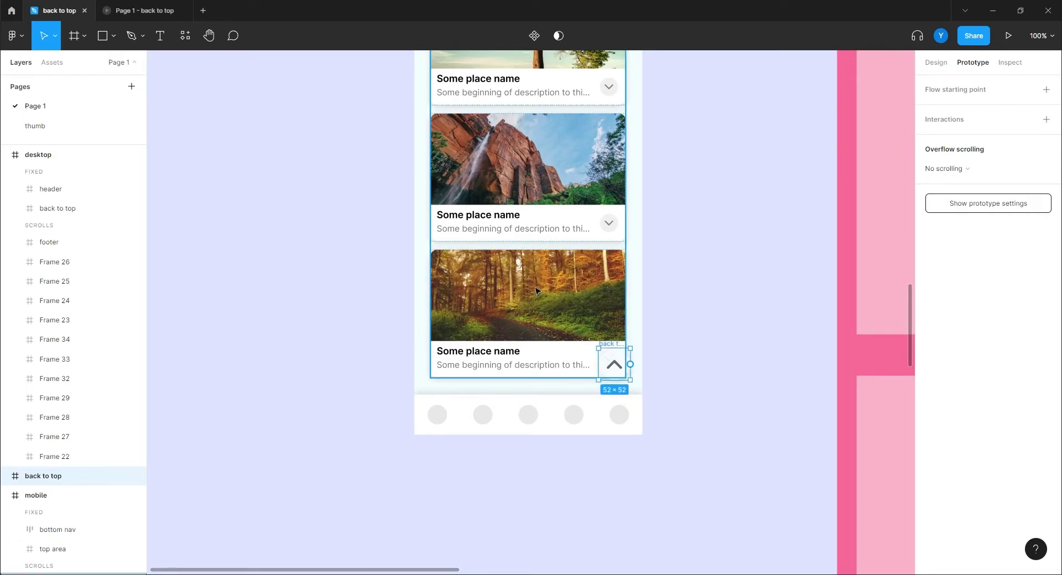
# Cut the button, paste it into the mobile frame, and nudge it right and down
pyautogui.press('Delete')
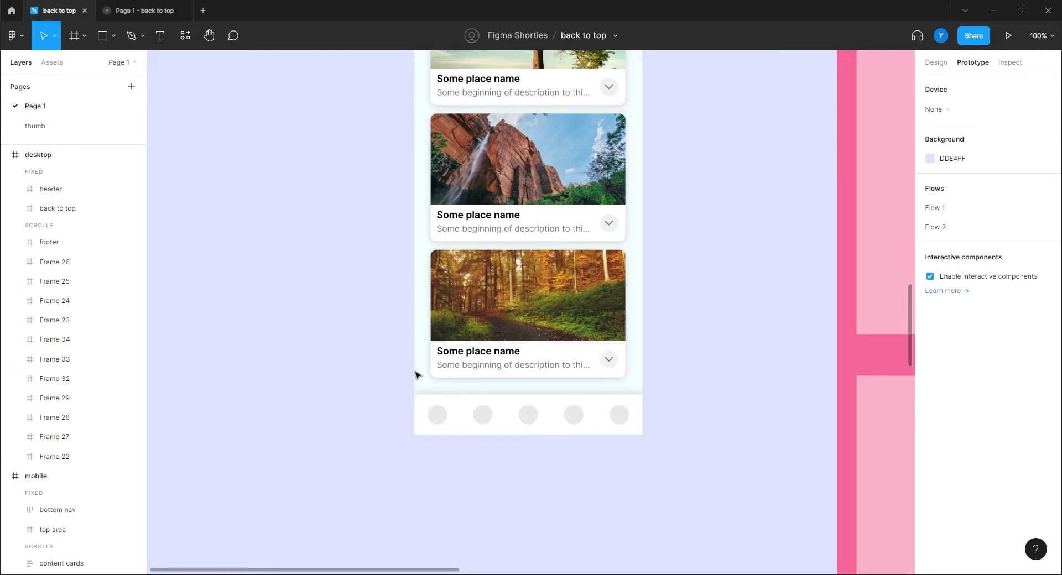
pyautogui.click(419, 321)
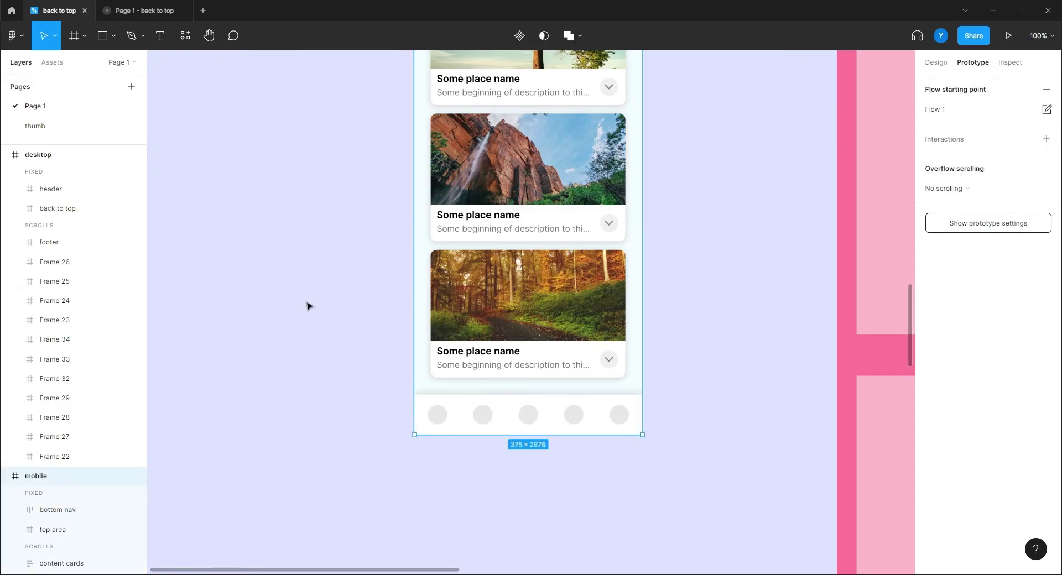
pyautogui.hotkey('ctrl', 'v')
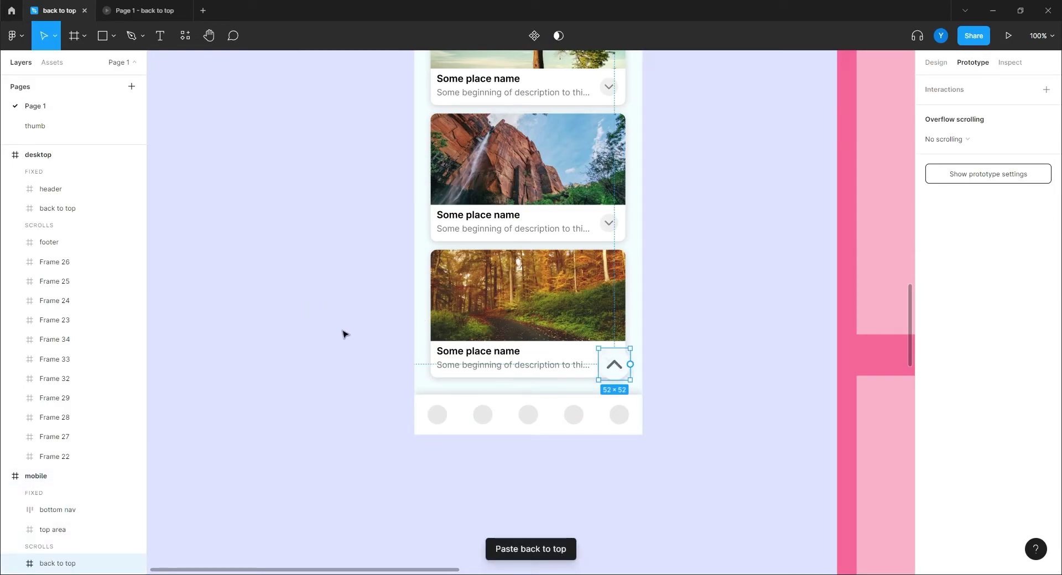
pyautogui.press('Right')
pyautogui.press('Right')
pyautogui.press('Right')
pyautogui.press('Right')
pyautogui.press('Right')
pyautogui.press('Right')
pyautogui.press('Down')
pyautogui.press('Down')
pyautogui.press('Down')
pyautogui.press('Down')
pyautogui.press('Down')
pyautogui.press('Down')
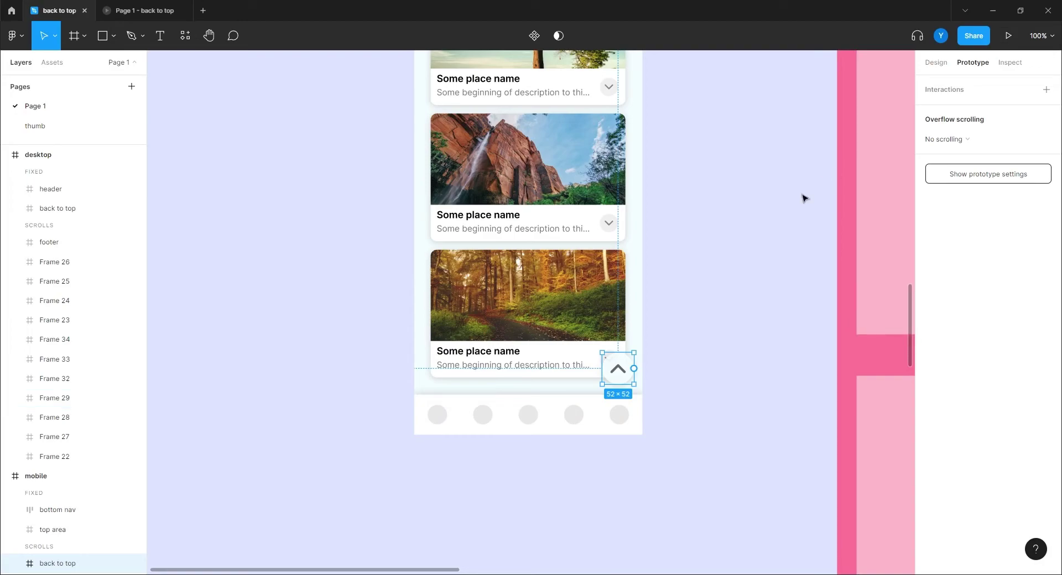
# Fix the mobile button when scrolling, constrain it Right and Bottom, and start linking it to the top
pyautogui.click(938, 63)
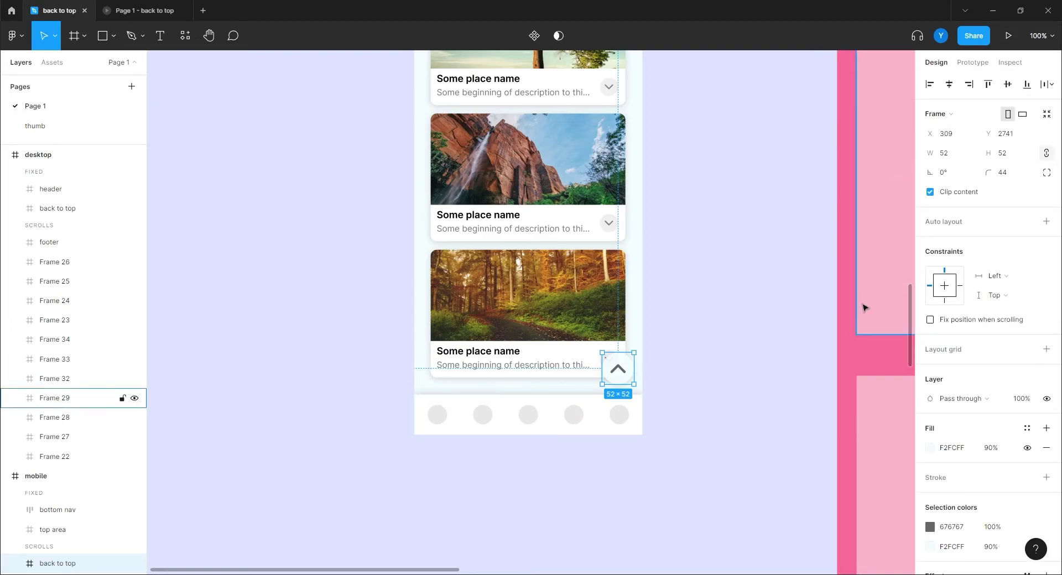
pyautogui.click(930, 320)
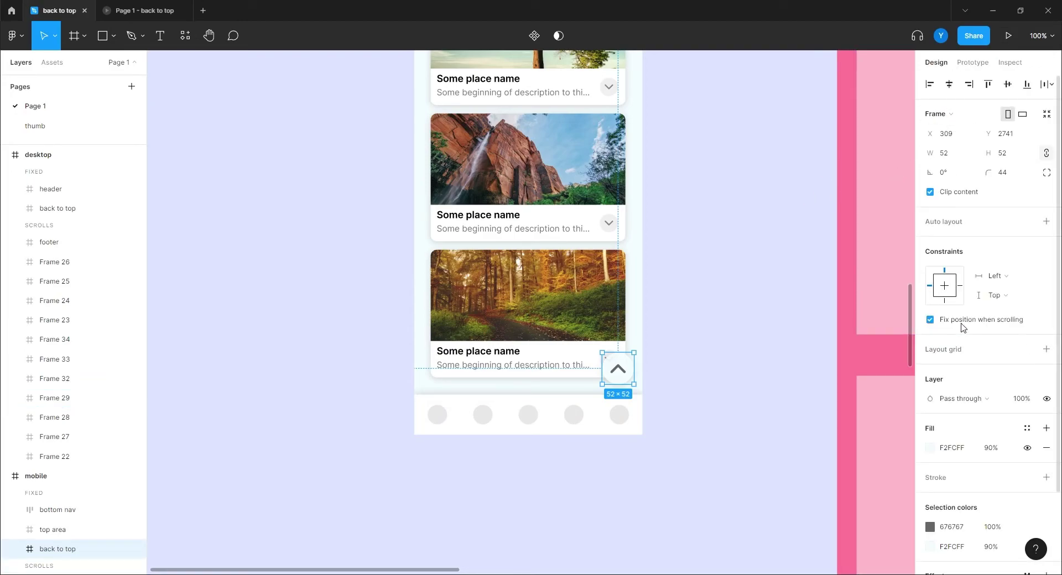
pyautogui.click(944, 301)
pyautogui.click(960, 285)
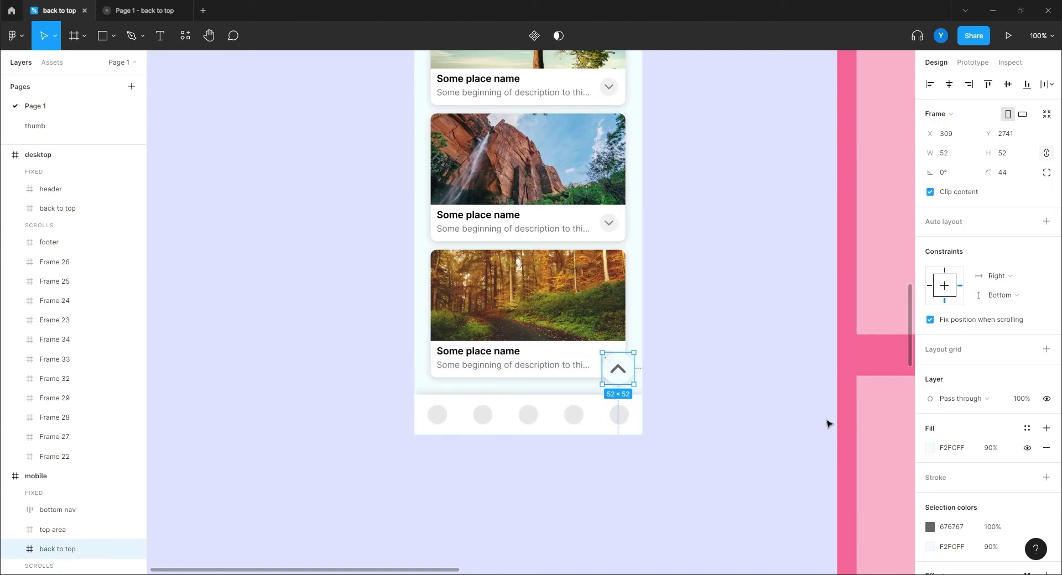
pyautogui.hotkey('alt', '9')
pyautogui.moveTo(633, 368); pyautogui.dragTo(522, 124)
# Finish connecting the button to the top area and set the preview device to iPhone 13 mini
pyautogui.press('-')
pyautogui.press('-')
pyautogui.press('-')
pyautogui.hotkey('shift', '0')
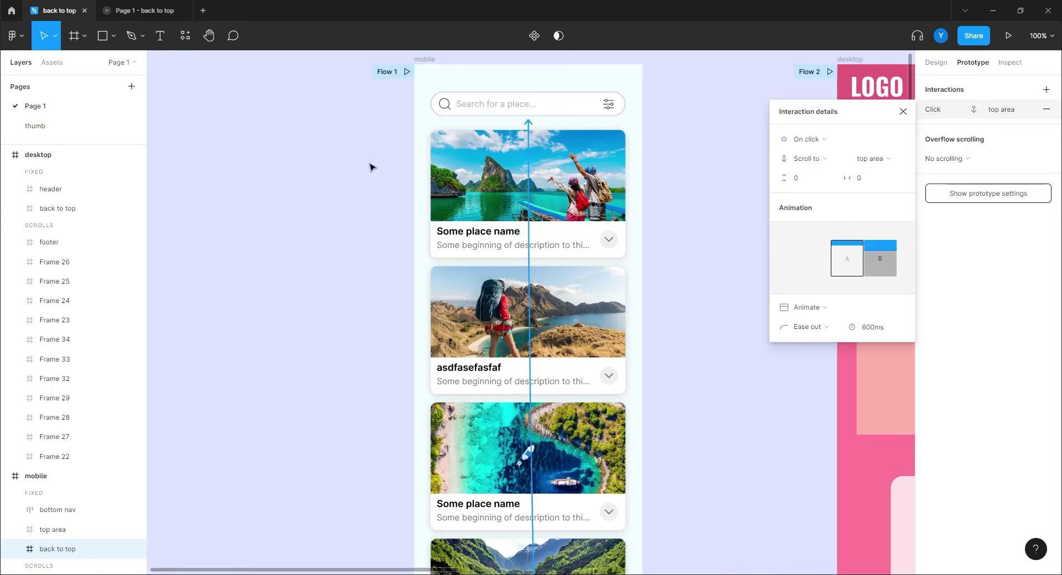
pyautogui.click(962, 196)
pyautogui.click(949, 108)
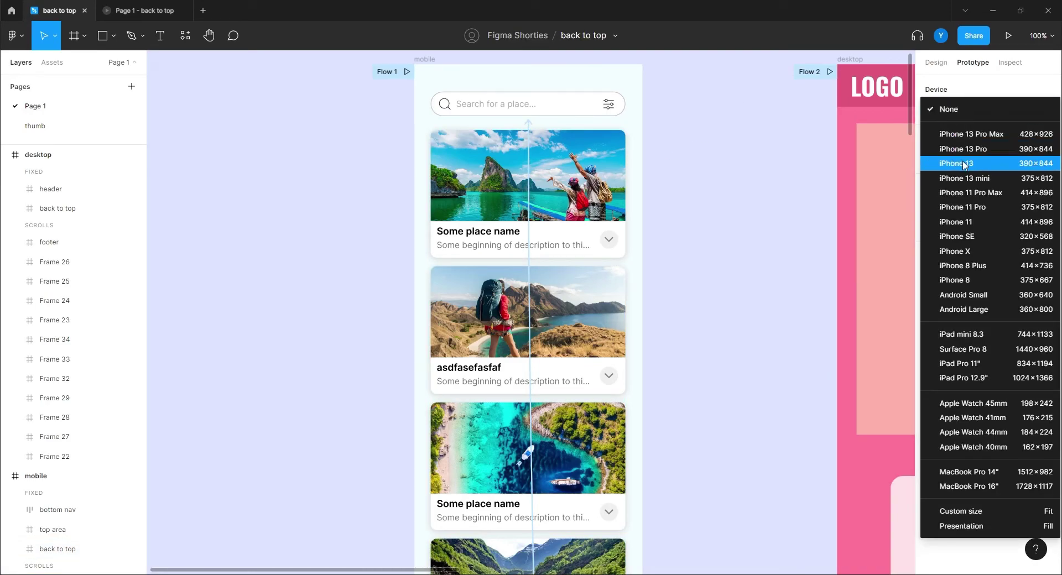
pyautogui.click(963, 178)
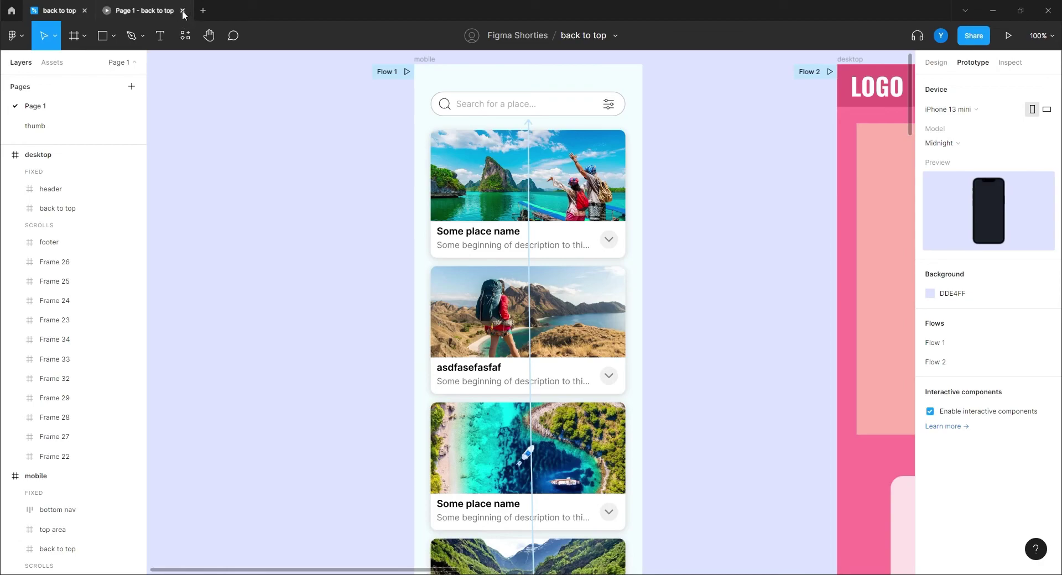
# Present the mobile frame, scroll the card list, and test the back-to-top button
pyautogui.click(403, 71)
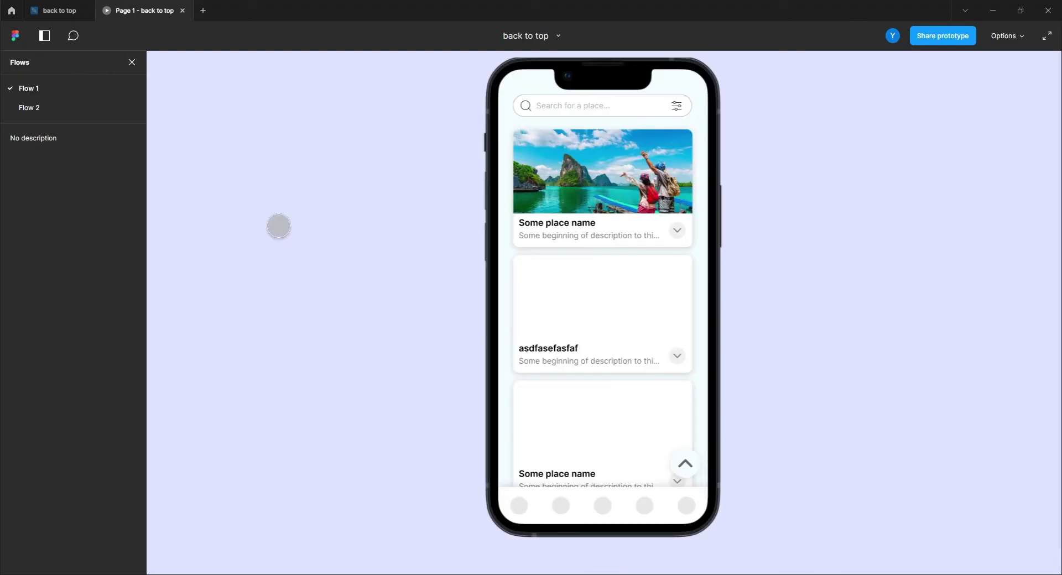
pyautogui.scroll(-10, 614, 445)
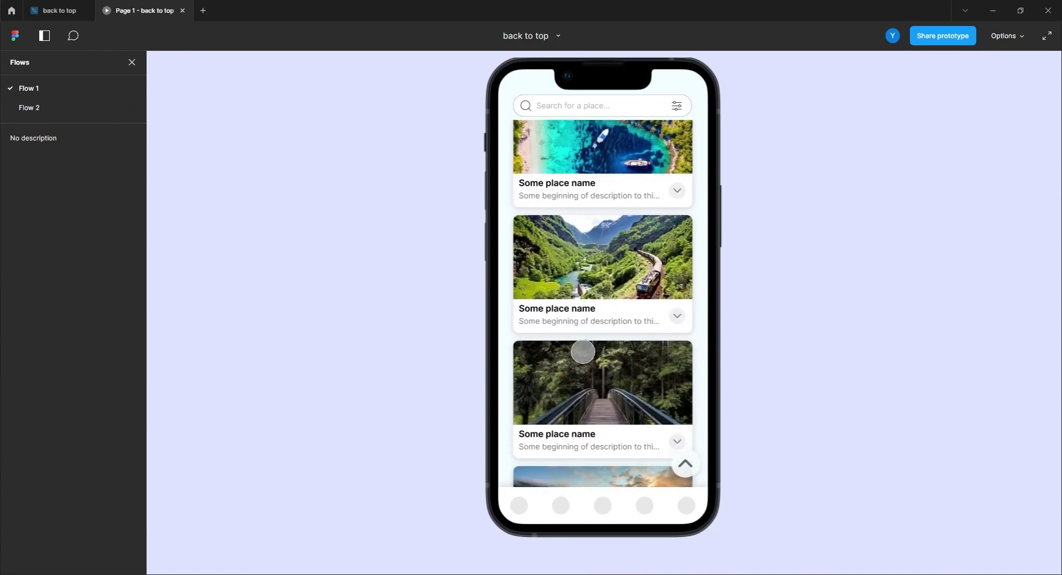
pyautogui.scroll(-2, 594, 410)
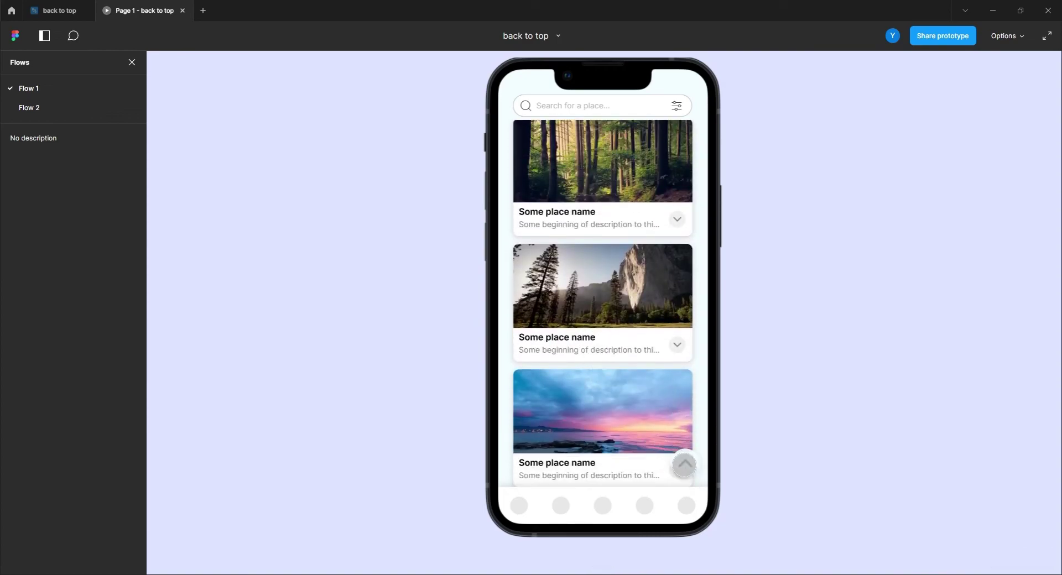
pyautogui.click(685, 464)
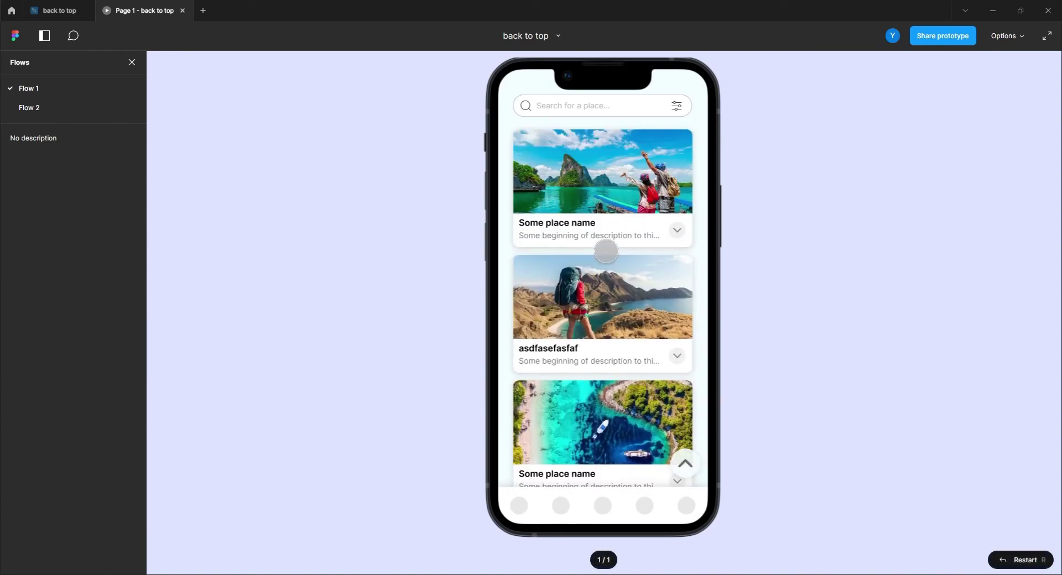